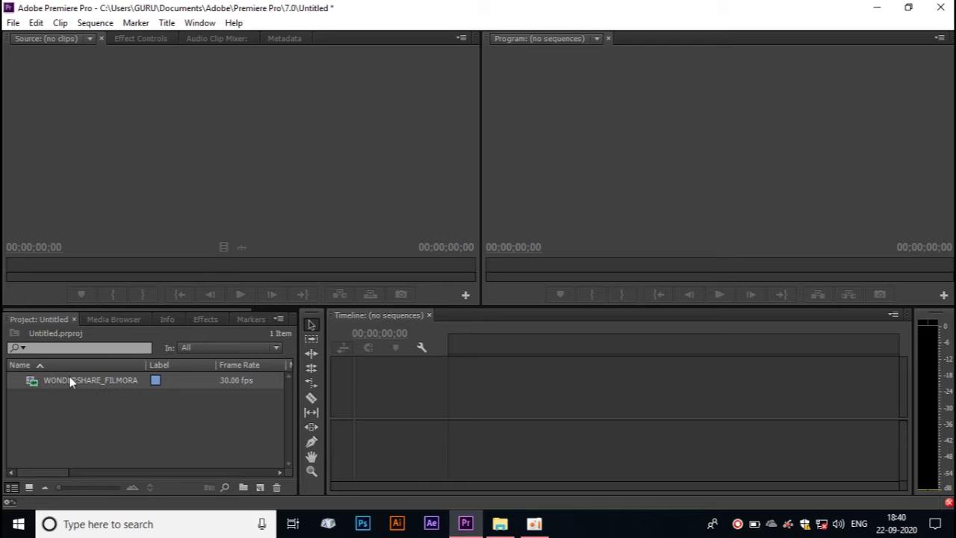
Import another WONDERSHARE_FILMORA background video and the green_colour_background_video_garden_HD.new(480p) clip from New folder (2) into the project.
{"action": "left_click", "coordinate": [518, 523]}
{"action": "left_click_drag", "start_coordinate": [911, 261], "coordinate": [185, 438]}
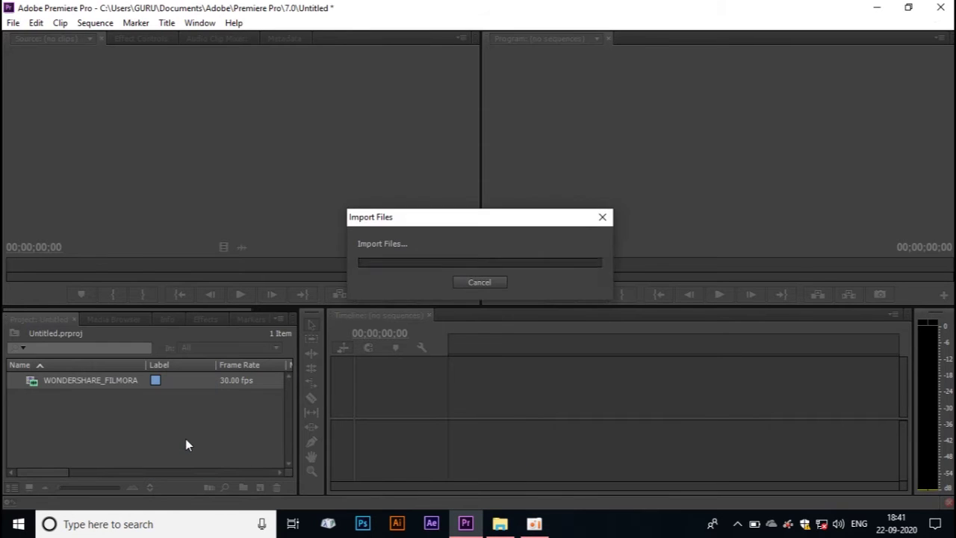
{"action": "left_click", "coordinate": [500, 523]}
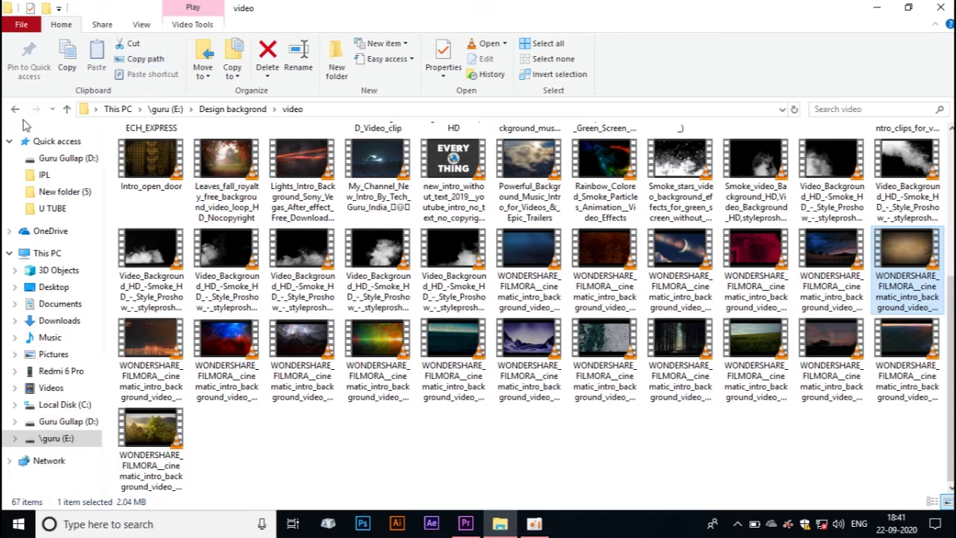
{"action": "left_click", "coordinate": [15, 108]}
{"action": "double_click", "coordinate": [227, 160]}
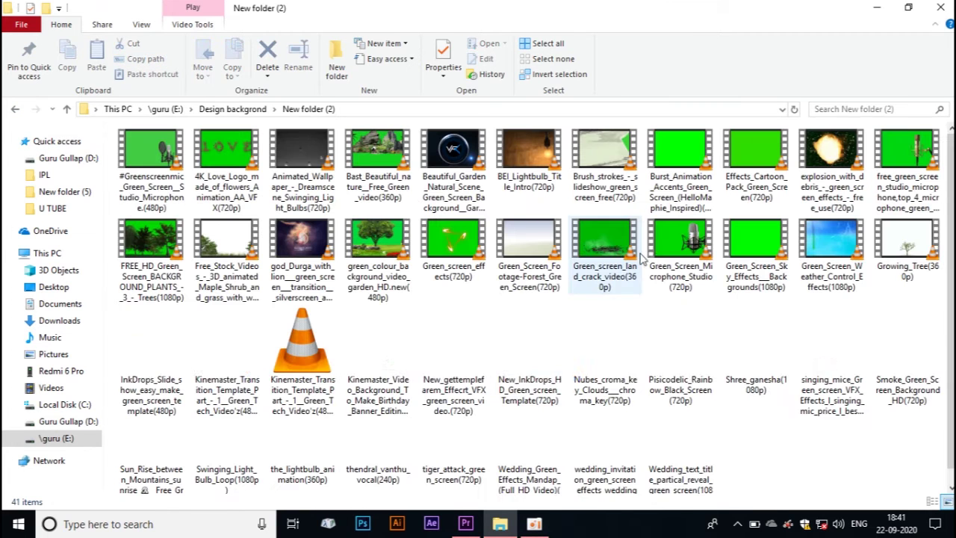
{"action": "scroll", "coordinate": [633, 279], "scroll_direction": "down", "scroll_amount": 1}
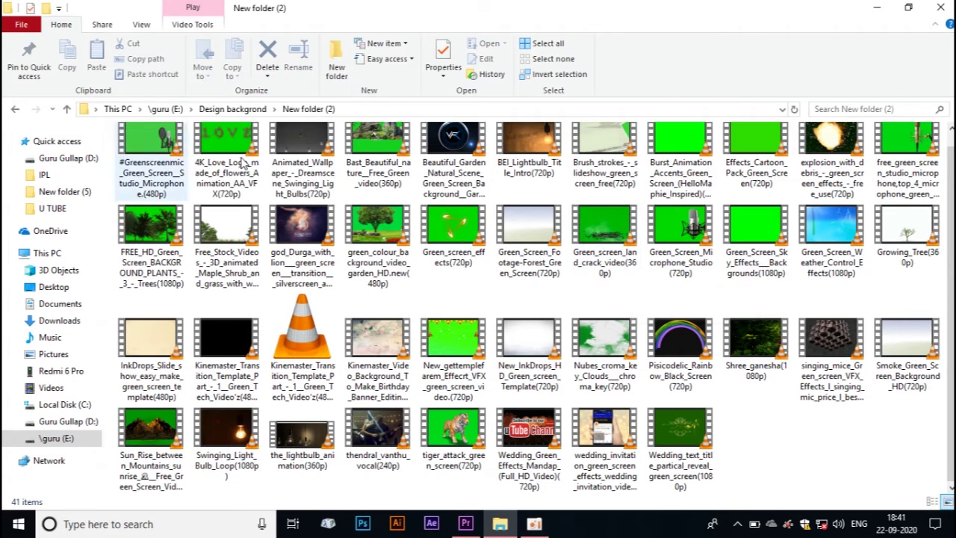
{"action": "left_click", "coordinate": [378, 216]}
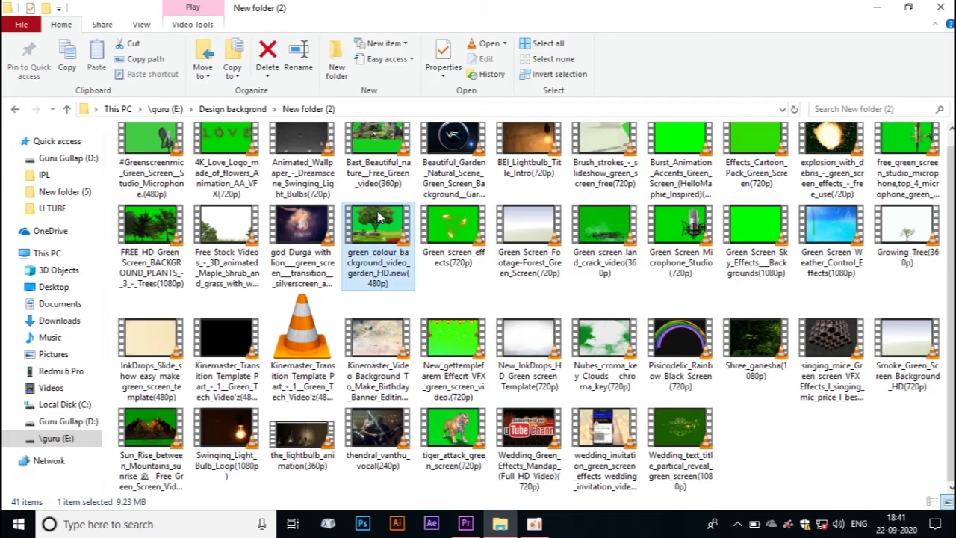
{"action": "left_click_drag", "start_coordinate": [378, 217], "coordinate": [201, 443]}
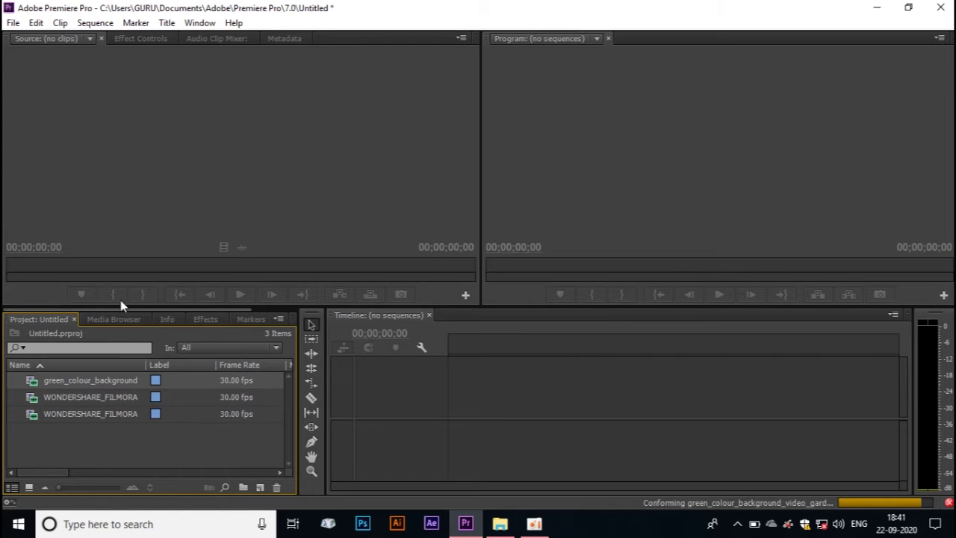
Create a new sequence from the green_colour_background garden clip.
{"action": "right_click", "coordinate": [137, 383]}
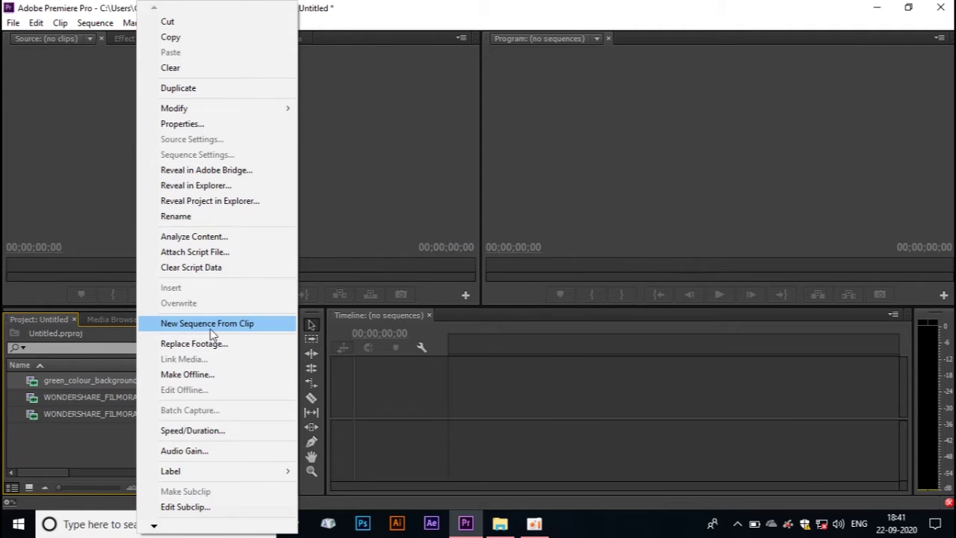
{"action": "left_click", "coordinate": [79, 411]}
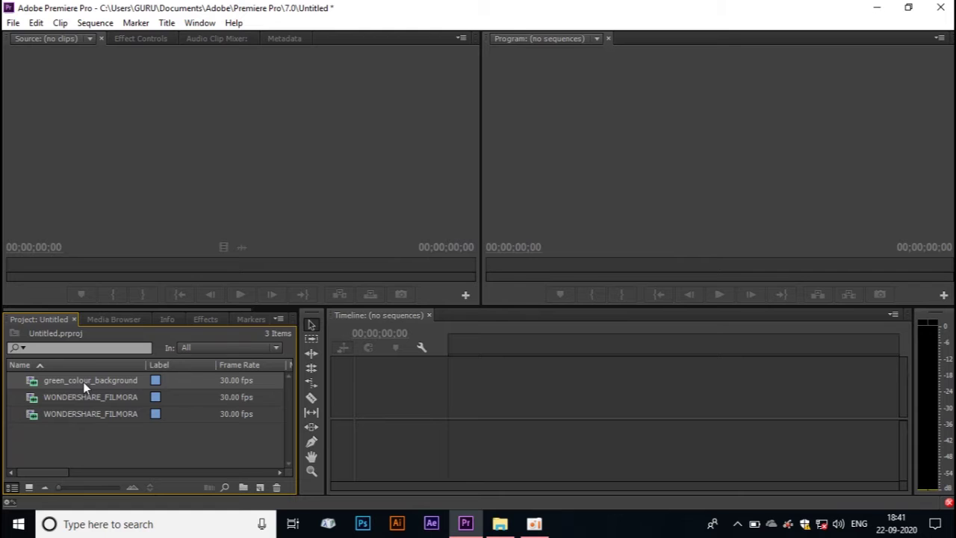
{"action": "left_click", "coordinate": [83, 382]}
{"action": "left_click", "coordinate": [185, 374]}
{"action": "right_click", "coordinate": [185, 375]}
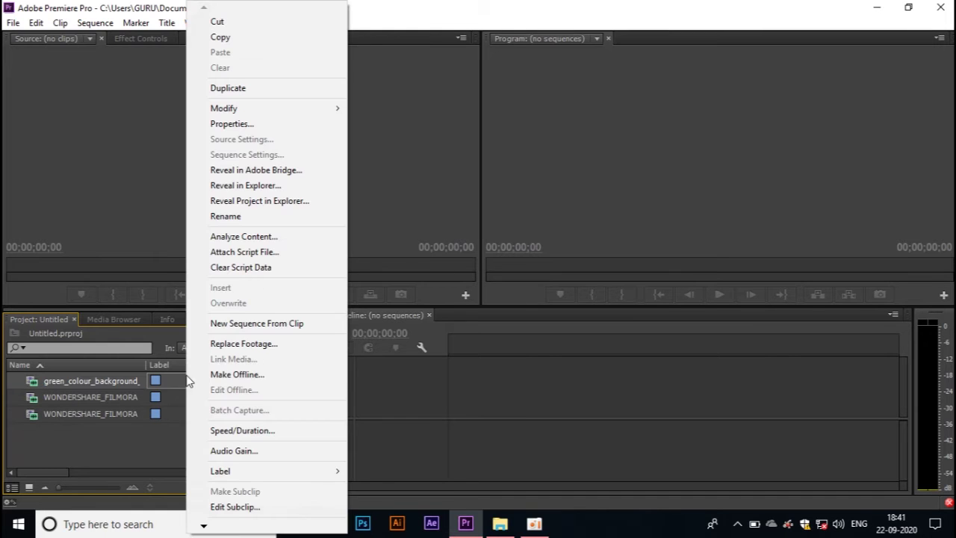
{"action": "left_click", "coordinate": [240, 327]}
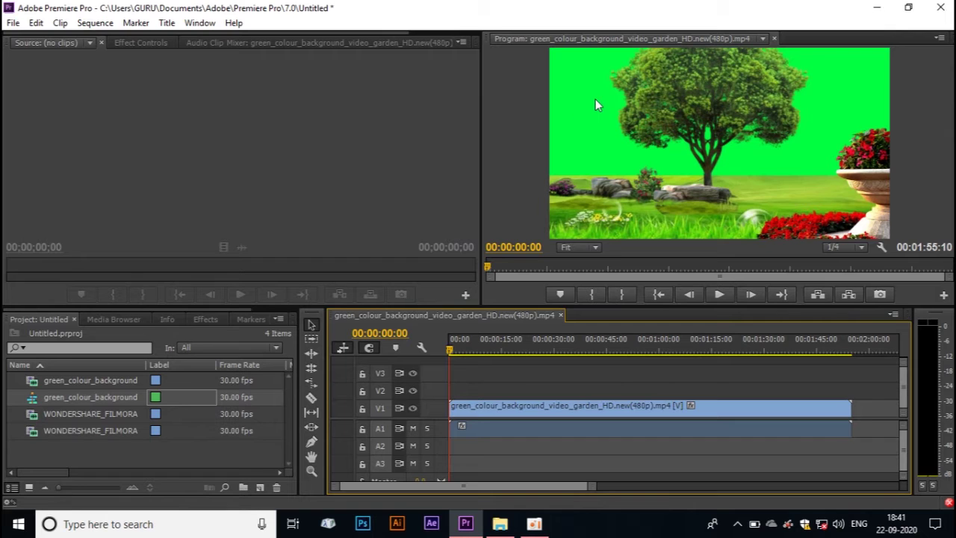
Place the first WONDERSHARE_FILMORA clip at the sequence start on V2 and move the green-screen garden clip above it to V3.
{"action": "left_click", "coordinate": [44, 413]}
{"action": "left_click_drag", "start_coordinate": [44, 413], "coordinate": [460, 391]}
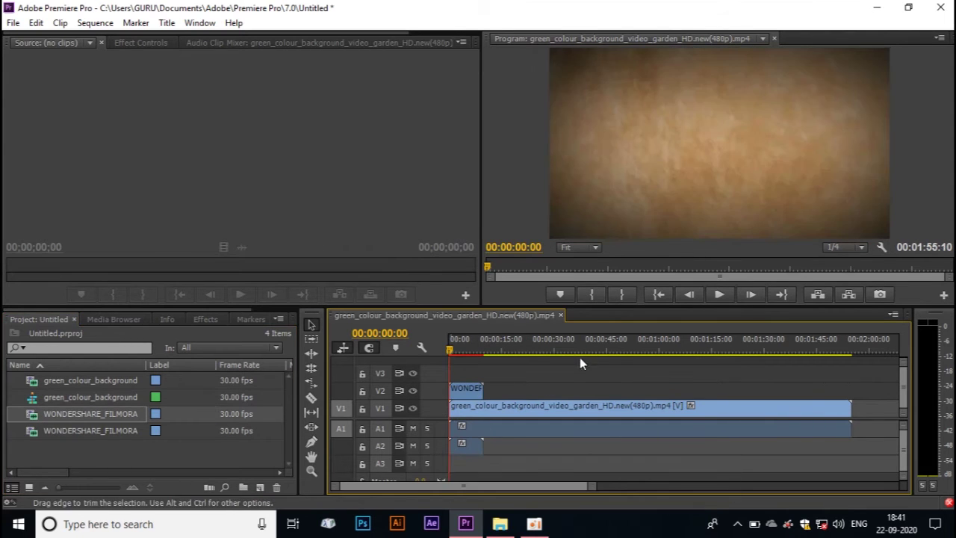
{"action": "left_click_drag", "start_coordinate": [516, 410], "coordinate": [512, 383]}
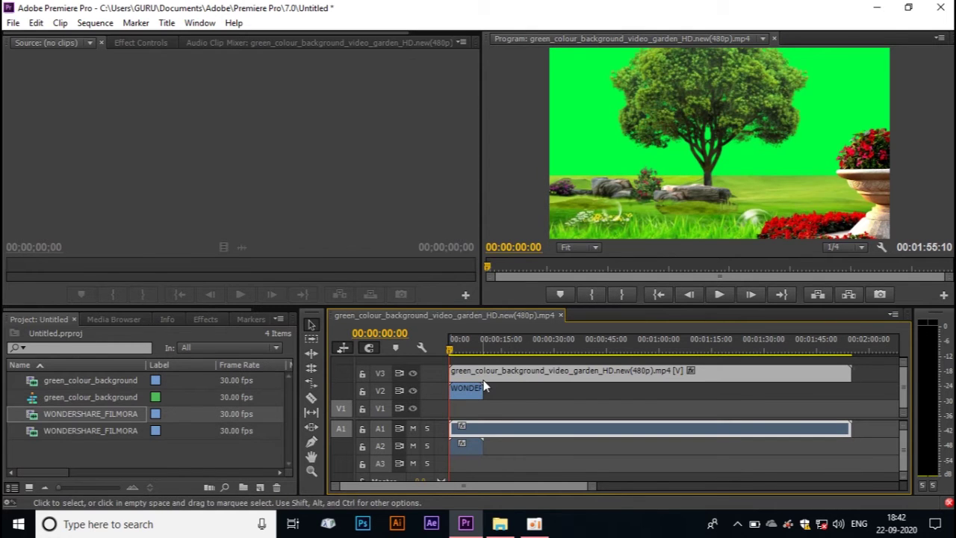
Trim the end of the green-screen garden clip on V3 to match the end of the WONDERSHARE_FILMORA clip on V2.
{"action": "left_click_drag", "start_coordinate": [483, 389], "coordinate": [538, 396]}
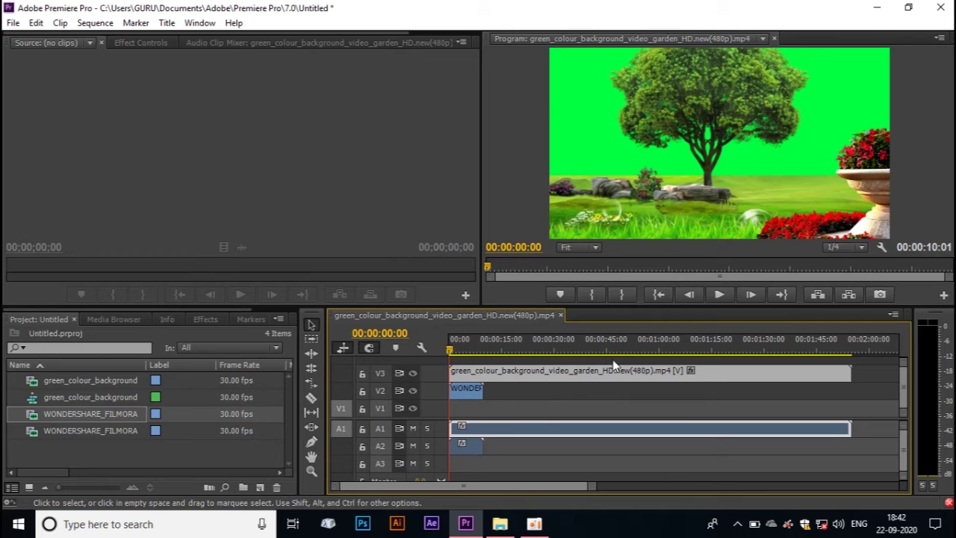
{"action": "left_click_drag", "start_coordinate": [846, 371], "coordinate": [484, 377]}
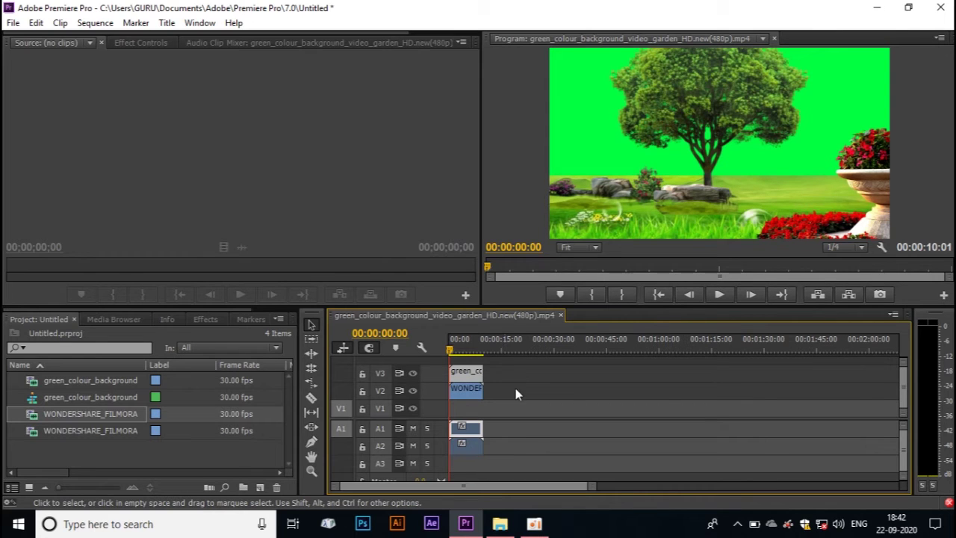
{"action": "left_click", "coordinate": [476, 391]}
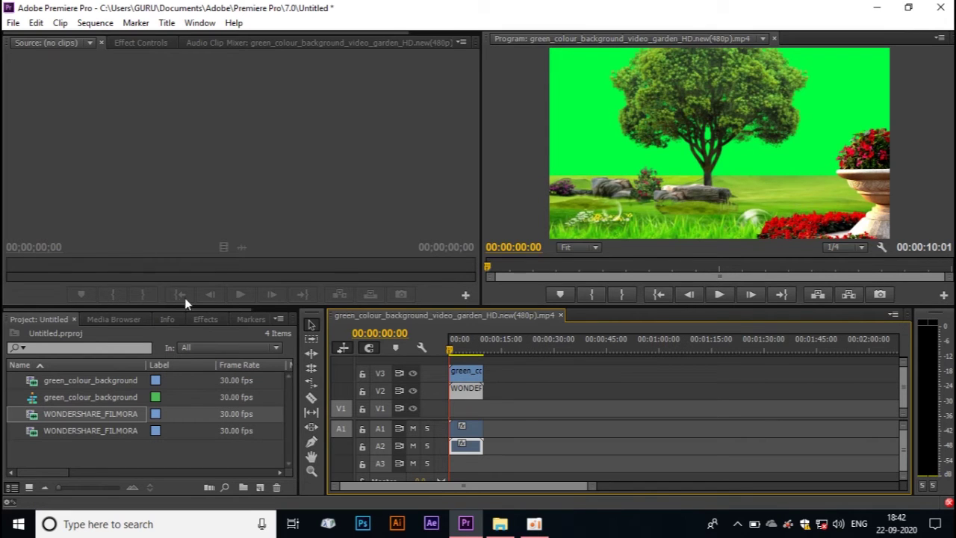
Find the Ultra Key effect by searching the effects for "key" and apply it to the green-screen garden clip on V3.
{"action": "left_click", "coordinate": [198, 317]}
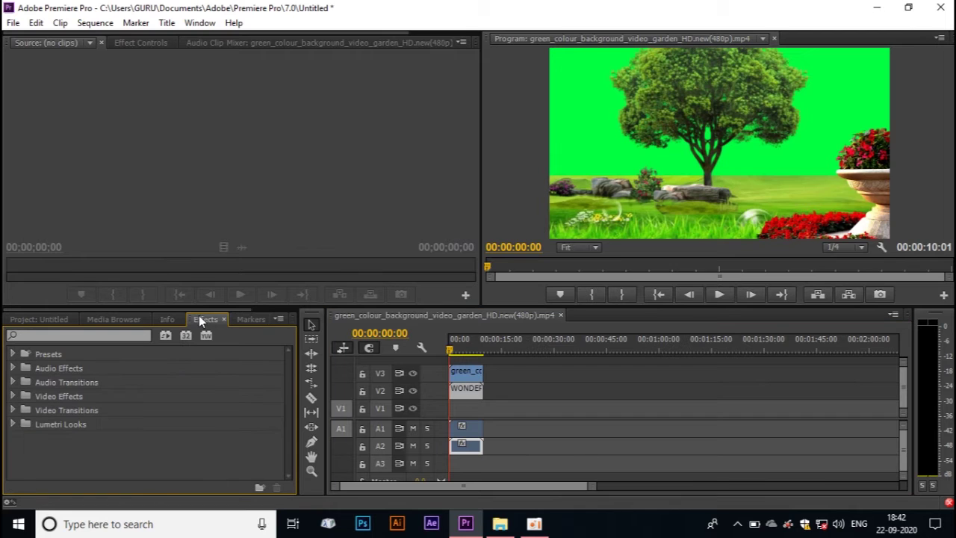
{"action": "left_click", "coordinate": [37, 338]}
{"action": "type", "text": "ke"}
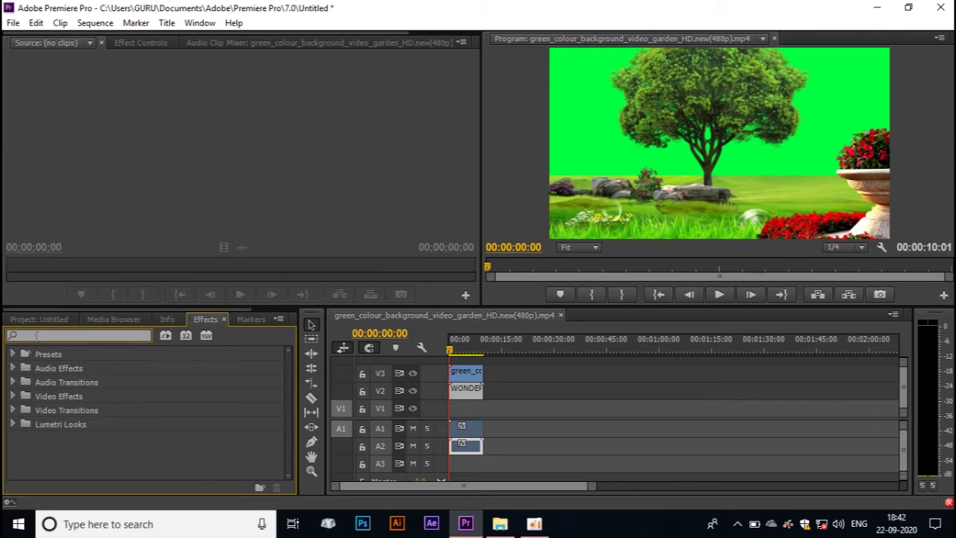
{"action": "type", "text": "y"}
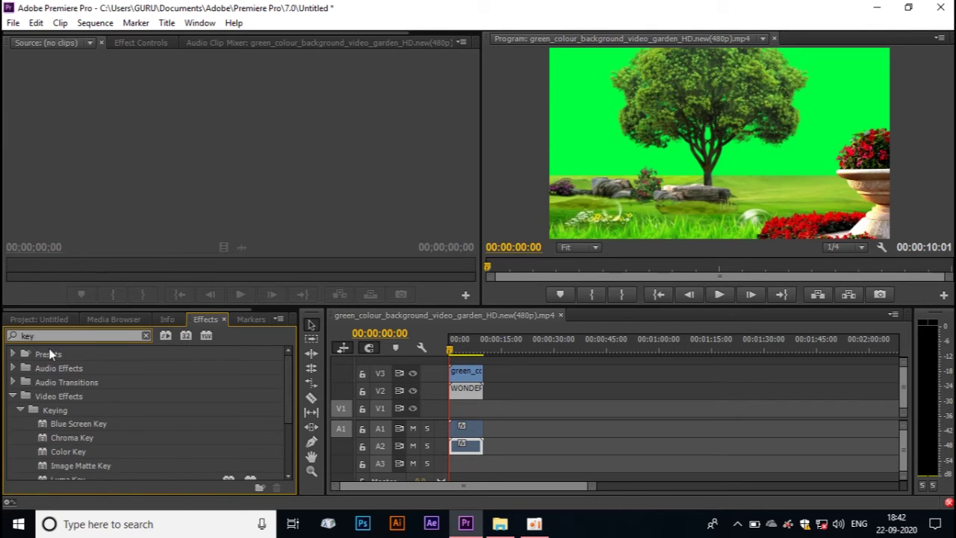
{"action": "scroll", "coordinate": [199, 463], "scroll_direction": "down", "scroll_amount": 3}
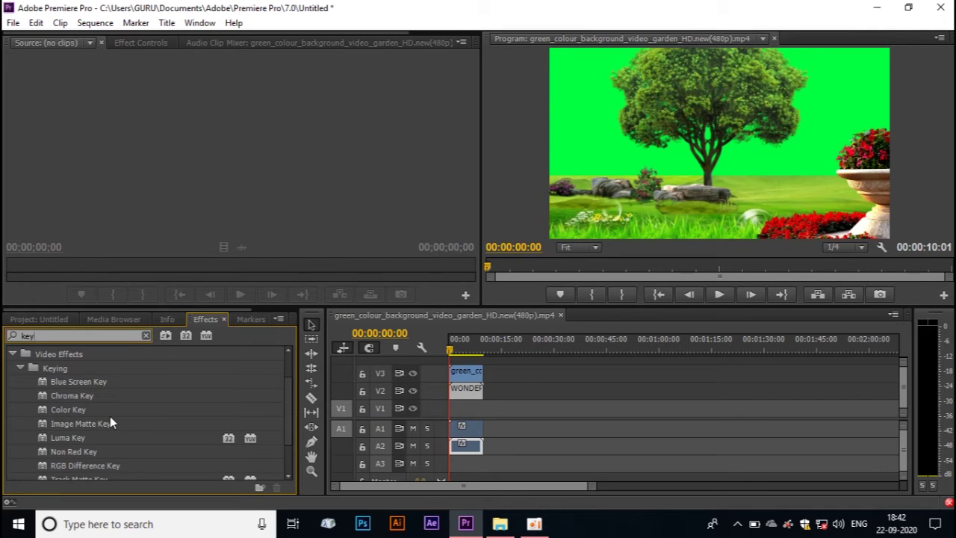
{"action": "scroll", "coordinate": [104, 433], "scroll_direction": "down", "scroll_amount": 1}
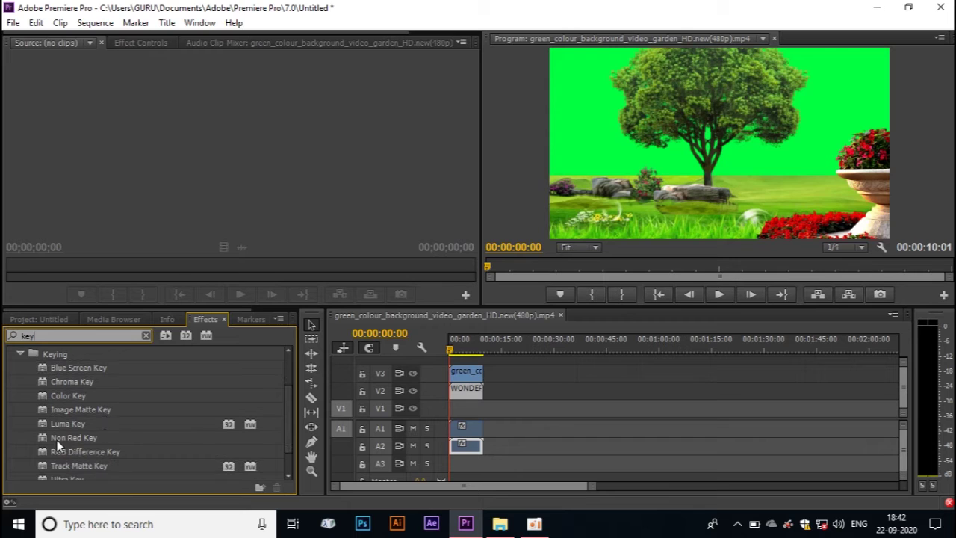
{"action": "scroll", "coordinate": [71, 439], "scroll_direction": "down", "scroll_amount": 2}
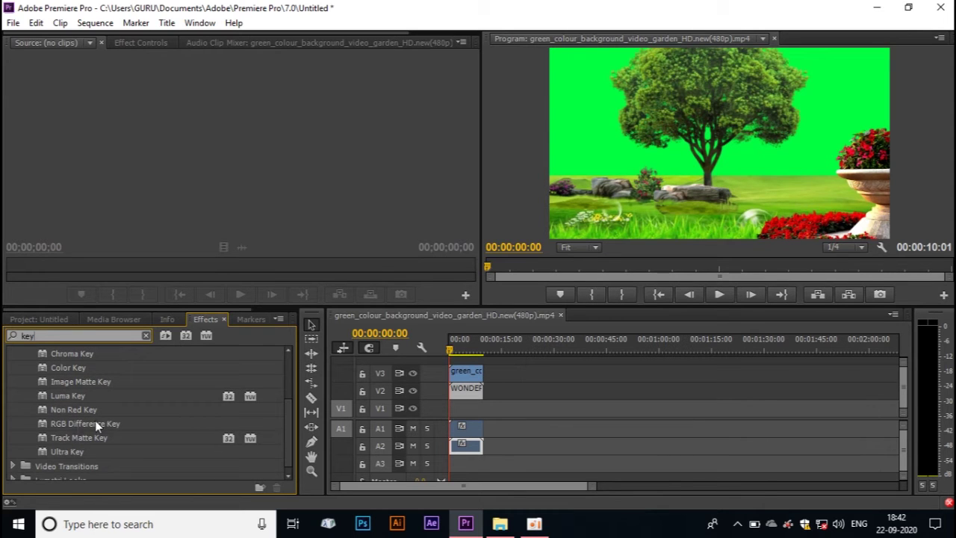
{"action": "left_click", "coordinate": [67, 452]}
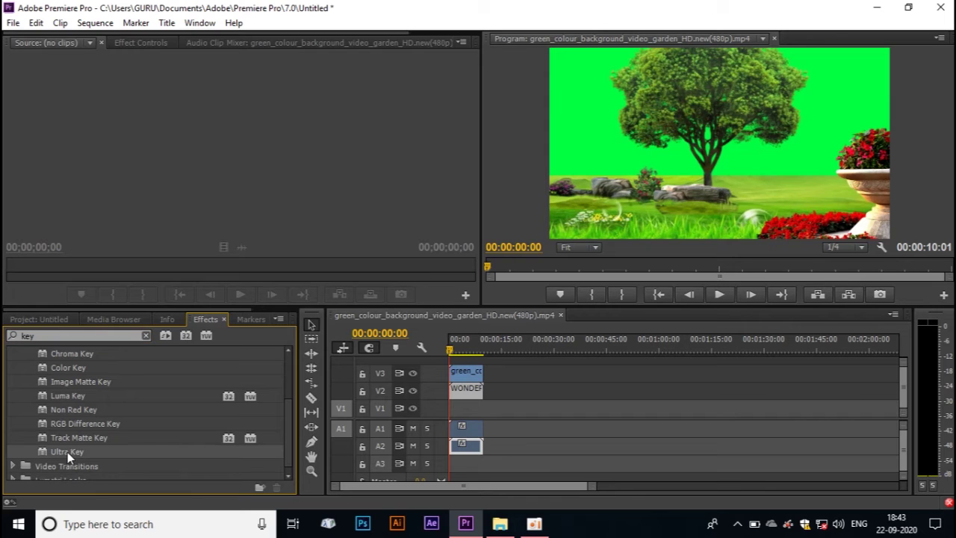
{"action": "left_click_drag", "start_coordinate": [47, 452], "coordinate": [480, 381]}
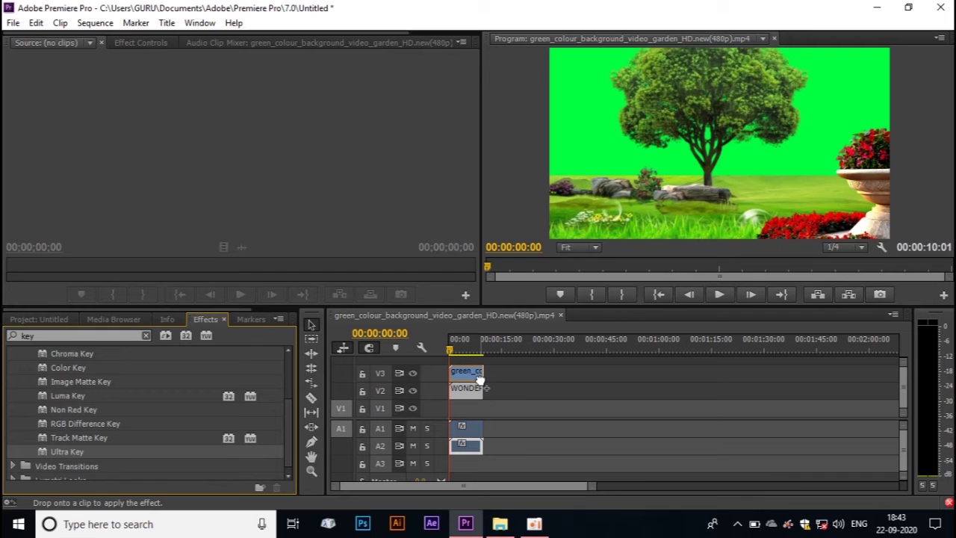
{"action": "left_click_drag", "start_coordinate": [478, 379], "coordinate": [476, 380]}
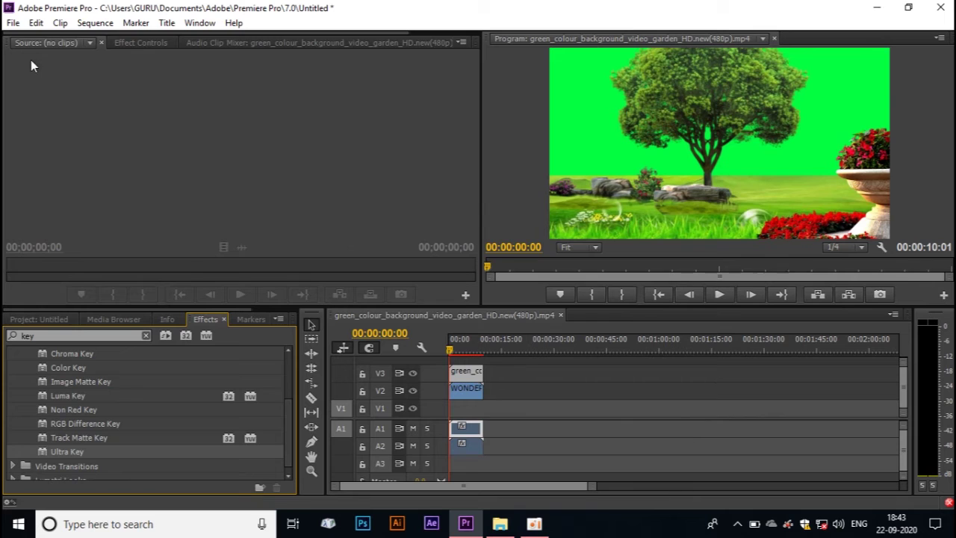
Set the Ultra Key's key color by sampling the green backdrop beside the tree in the program preview.
{"action": "left_click", "coordinate": [132, 44]}
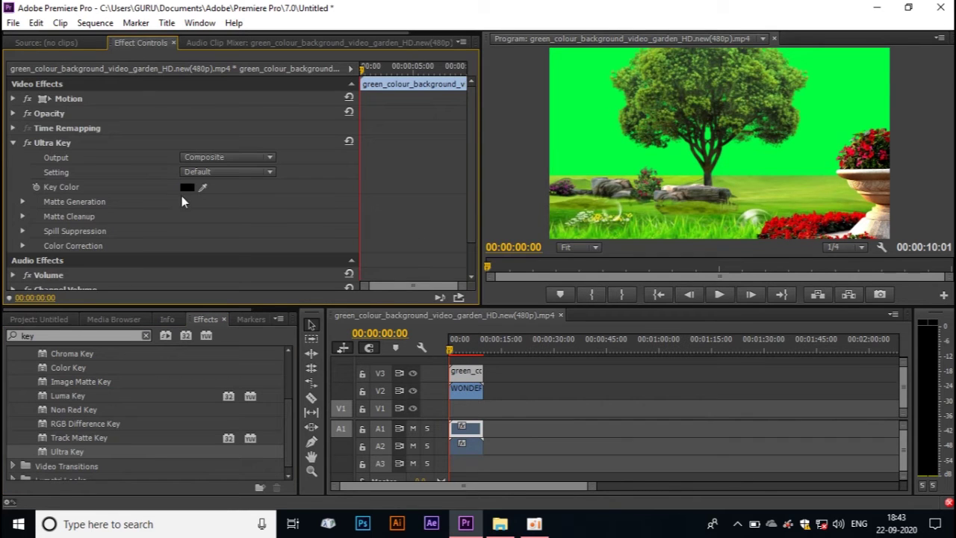
{"action": "left_click", "coordinate": [202, 188]}
{"action": "left_click_drag", "start_coordinate": [206, 185], "coordinate": [569, 87]}
{"action": "left_click_drag", "start_coordinate": [567, 90], "coordinate": [564, 94]}
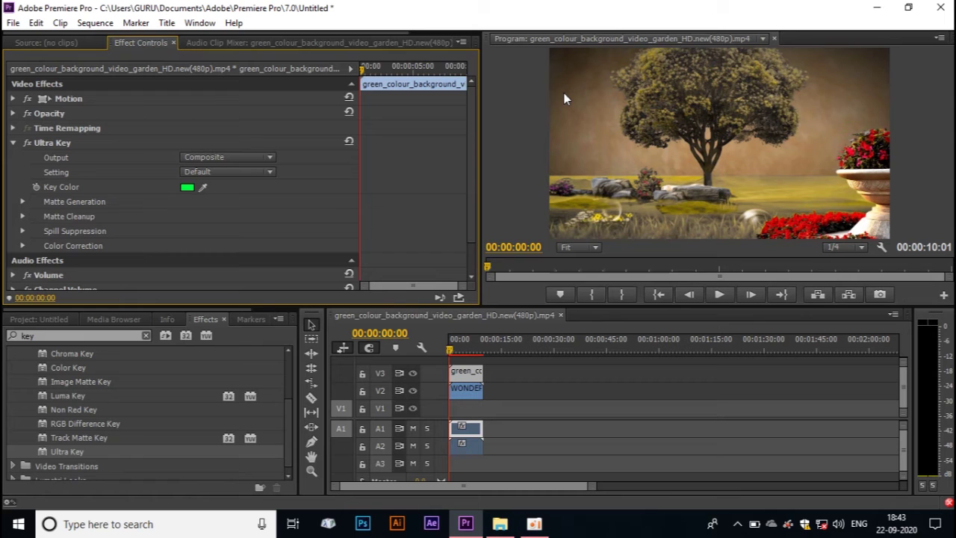
Set the Ultra Key's Matte Generation transparency to 69 and highlight to 0.
{"action": "scroll", "coordinate": [96, 258], "scroll_direction": "down", "scroll_amount": 1}
{"action": "left_click", "coordinate": [22, 188]}
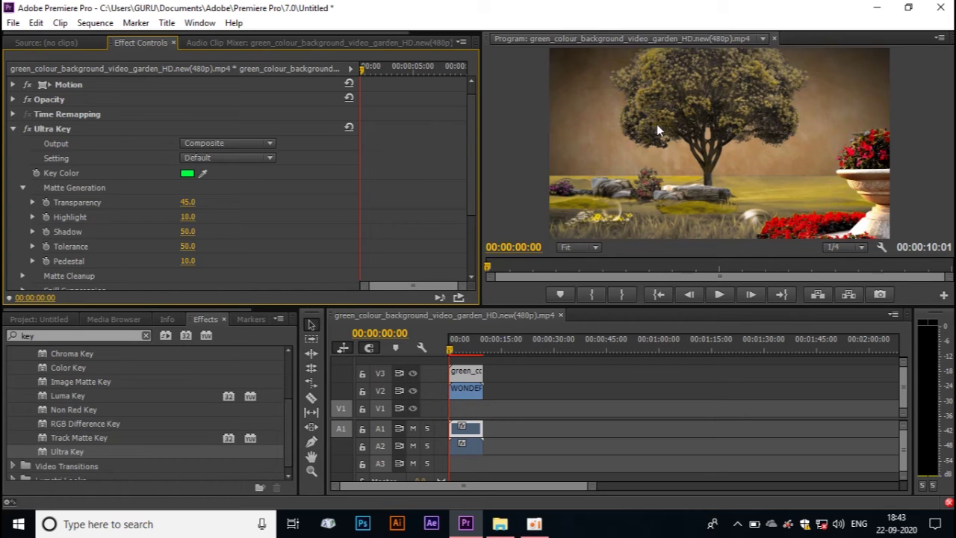
{"action": "mouse_move", "coordinate": [187, 202]}
{"action": "left_mouse_down"}
{"action": "mouse_move", "coordinate": [214, 202]}
{"action": "mouse_move", "coordinate": [203, 201]}
{"action": "left_mouse_up"}
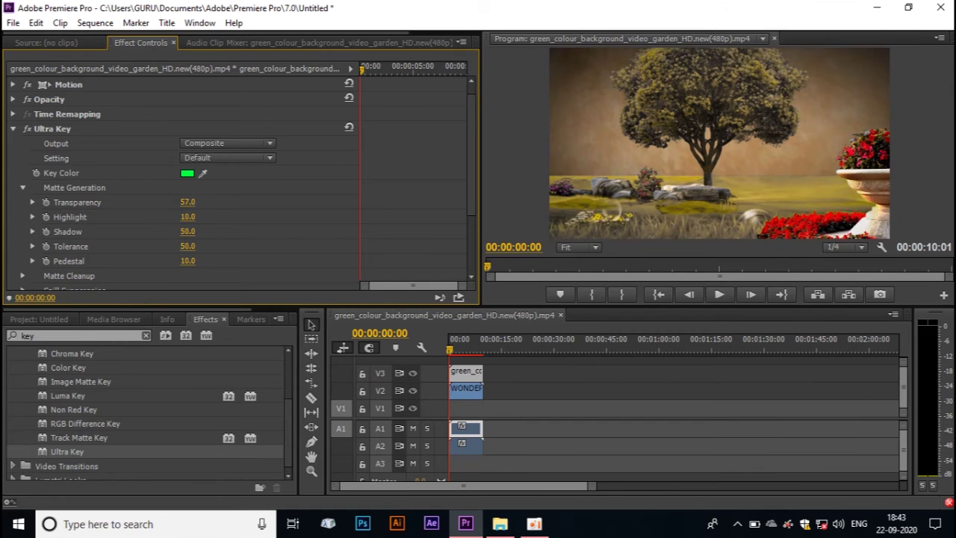
{"action": "left_click_drag", "start_coordinate": [204, 201], "coordinate": [206, 201]}
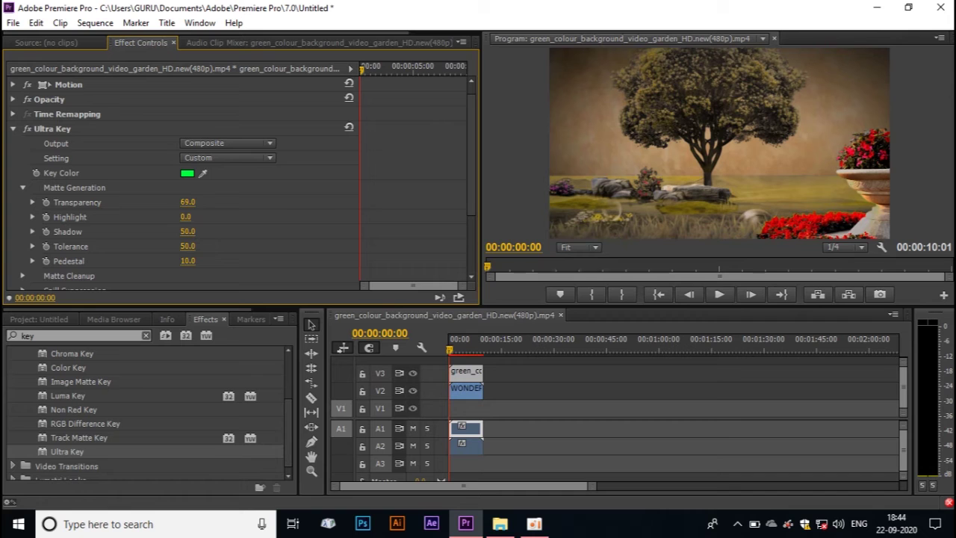
{"action": "mouse_move", "coordinate": [197, 216]}
{"action": "left_mouse_down"}
{"action": "mouse_move", "coordinate": [187, 241]}
{"action": "mouse_move", "coordinate": [191, 232]}
{"action": "left_mouse_up"}
Set the saturation in the Ultra Key's Color Correction settings to 103.
{"action": "scroll", "coordinate": [93, 271], "scroll_direction": "down", "scroll_amount": 2}
{"action": "scroll", "coordinate": [94, 269], "scroll_direction": "down", "scroll_amount": 1}
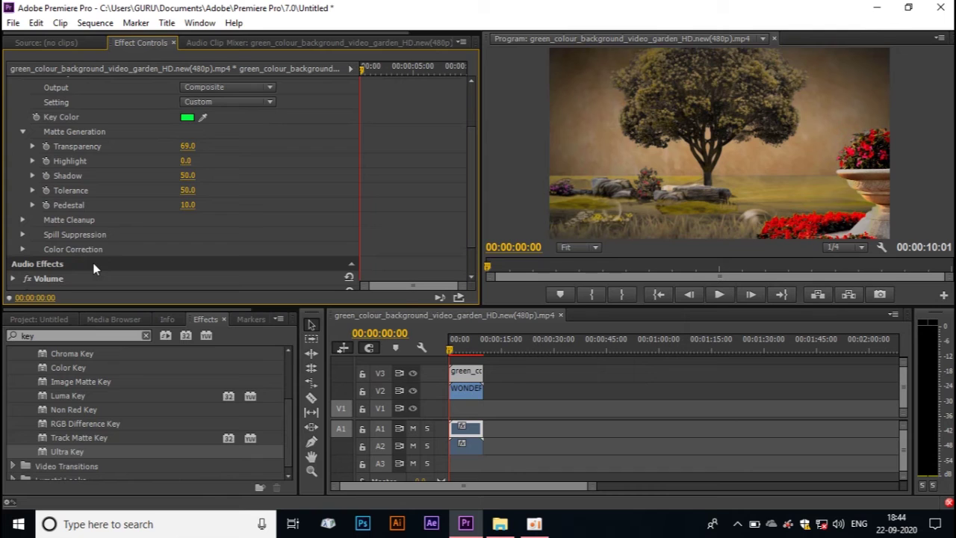
{"action": "left_click", "coordinate": [24, 249]}
{"action": "scroll", "coordinate": [44, 261], "scroll_direction": "down", "scroll_amount": 2}
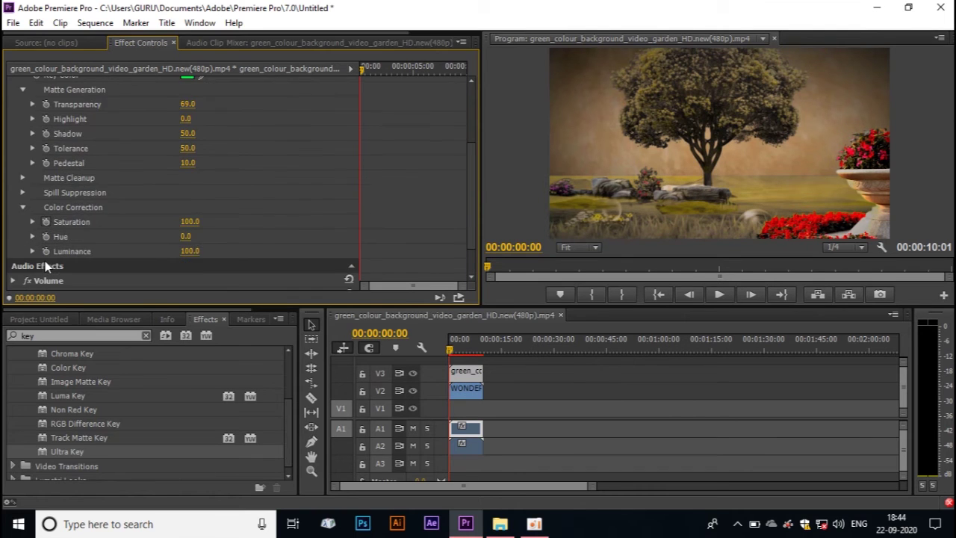
{"action": "left_click_drag", "start_coordinate": [186, 224], "coordinate": [208, 222]}
{"action": "left_click_drag", "start_coordinate": [197, 222], "coordinate": [185, 222]}
{"action": "scroll", "coordinate": [114, 238], "scroll_direction": "down", "scroll_amount": 2}
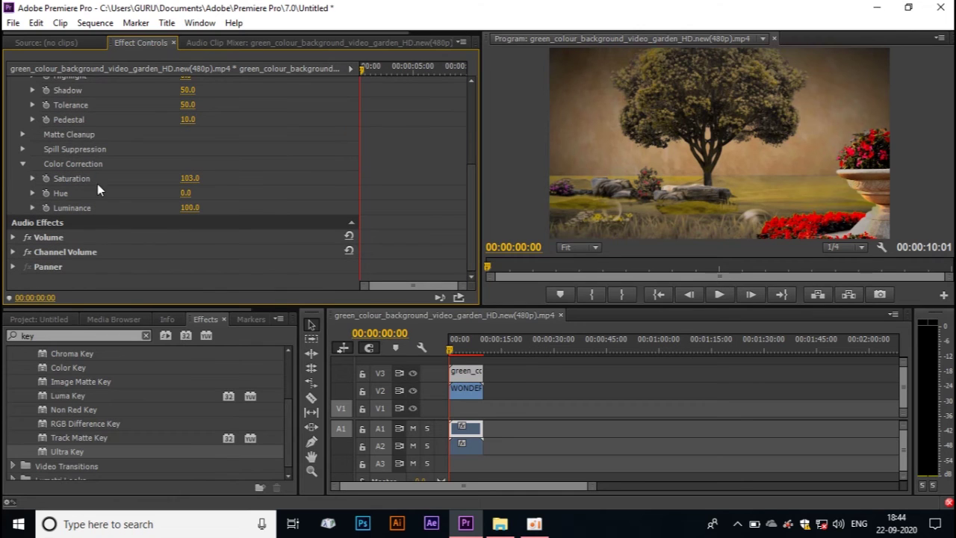
Enlarge the keyed garden clip slightly beyond the frame and shift it a little to the left using its Motion handles.
{"action": "scroll", "coordinate": [87, 135], "scroll_direction": "up", "scroll_amount": 4}
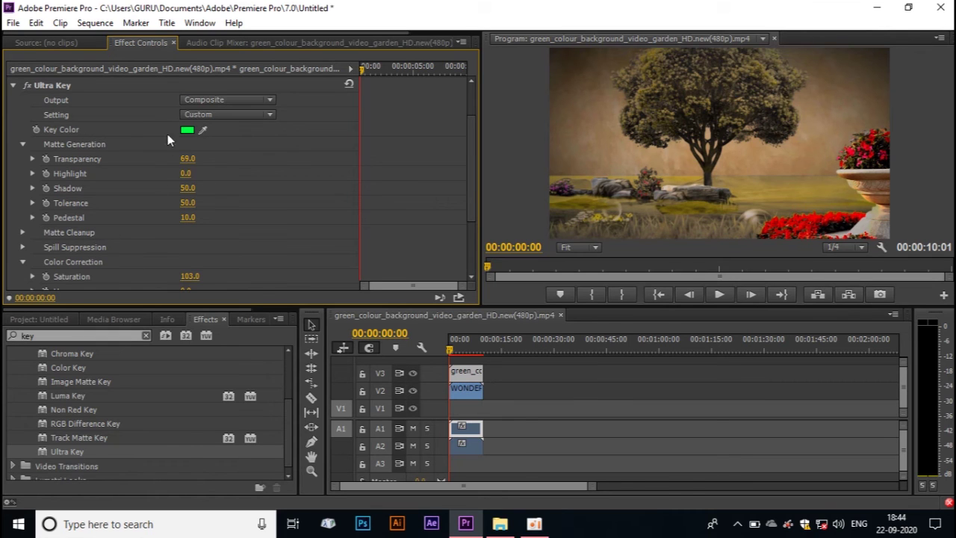
{"action": "scroll", "coordinate": [161, 131], "scroll_direction": "up", "scroll_amount": 3}
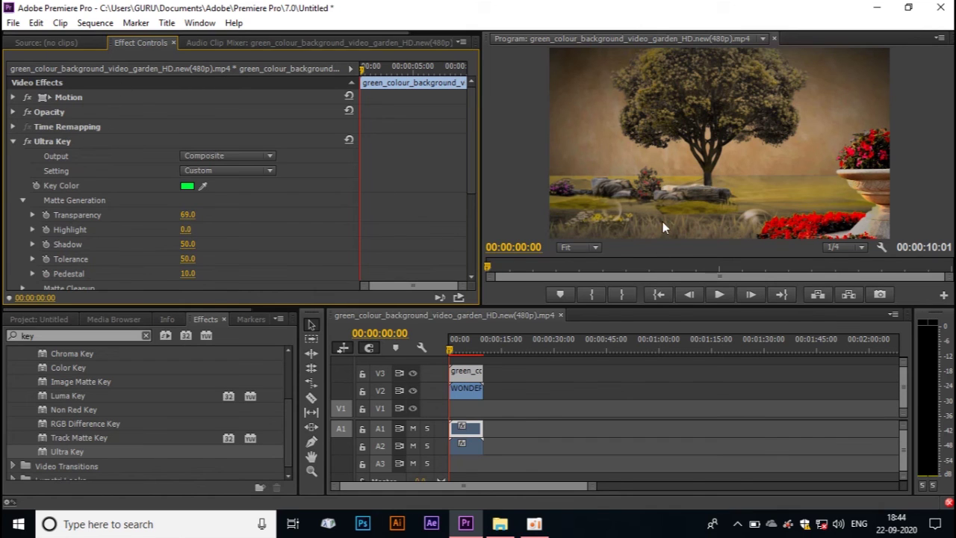
{"action": "left_click", "coordinate": [60, 99]}
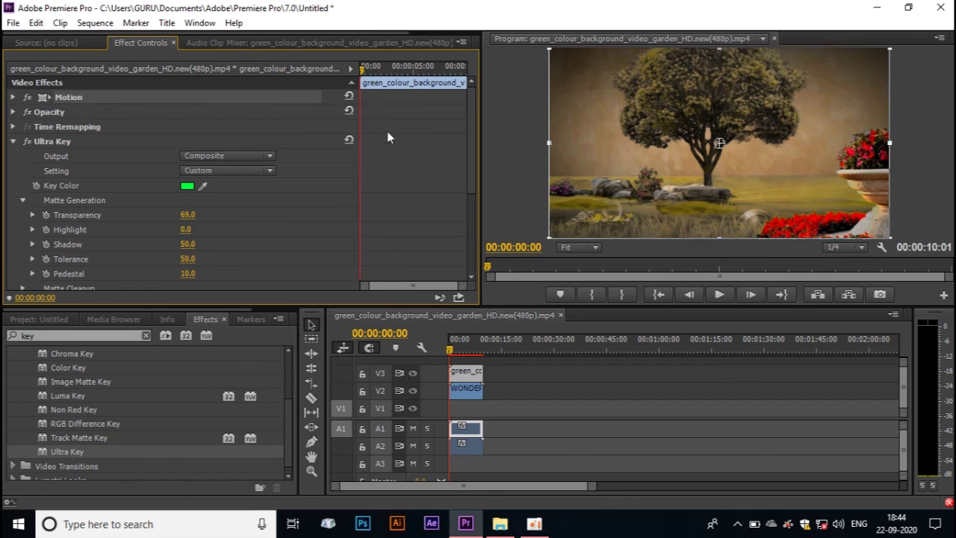
{"action": "left_click_drag", "start_coordinate": [889, 142], "coordinate": [672, 105]}
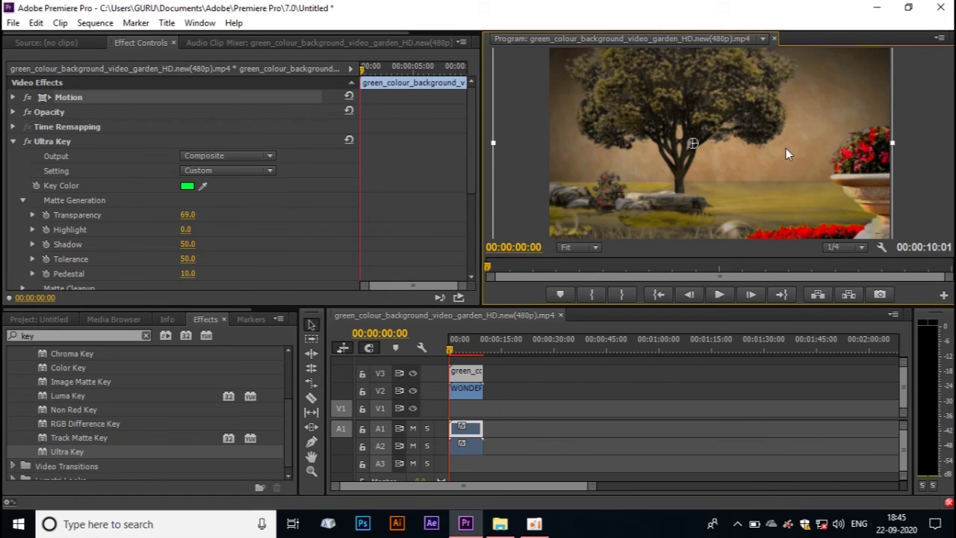
Play the composited sequence to its end and return the playhead to the start.
{"action": "left_click", "coordinate": [715, 296]}
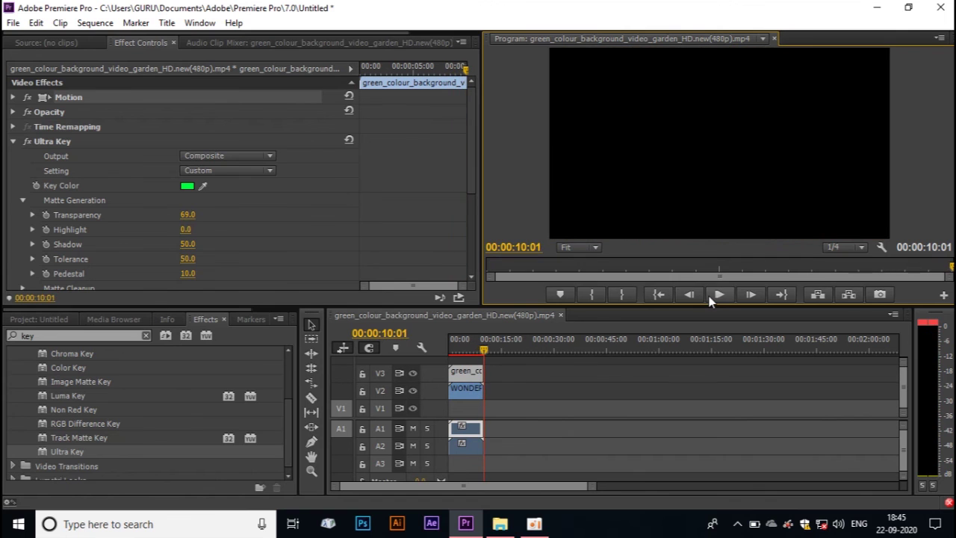
{"action": "left_click_drag", "start_coordinate": [483, 350], "coordinate": [436, 352]}
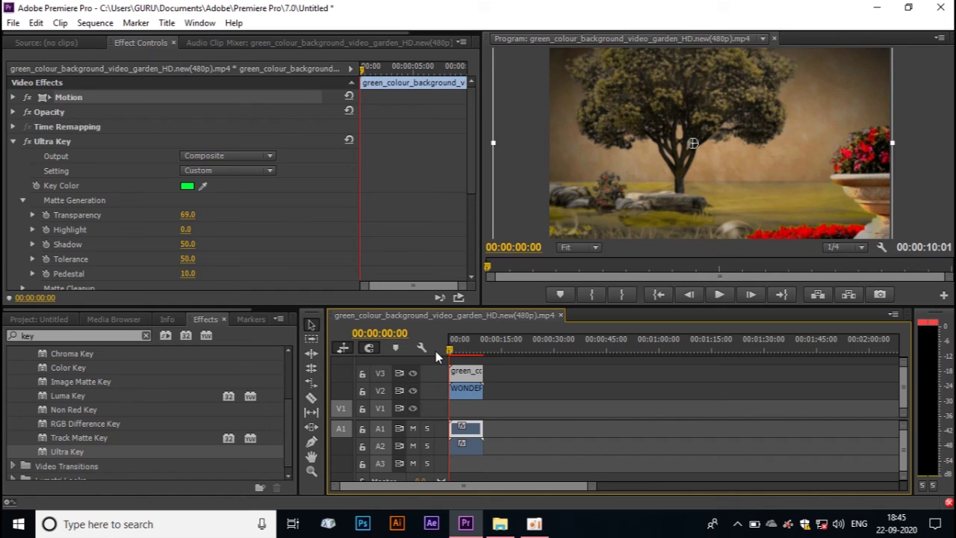